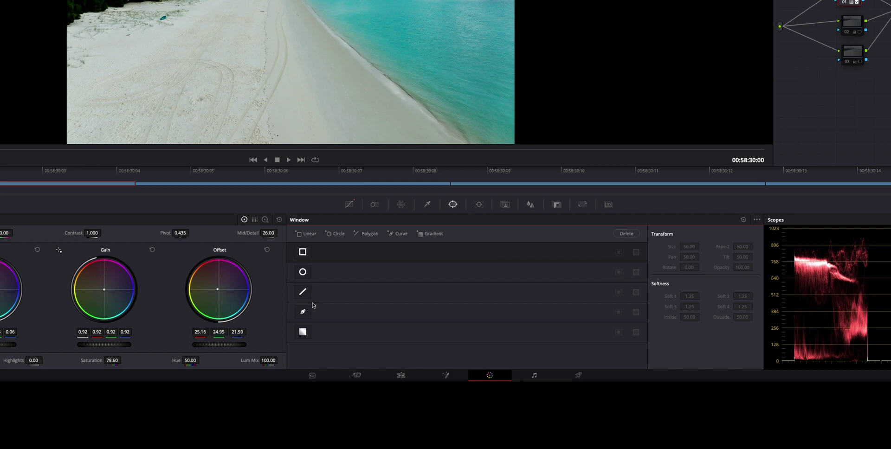
Step: After a failed attempt to delete a default shape, add a rectangle window and stretch it taller
{"action": "left_click", "coordinate": [626, 234]}
{"action": "left_click", "coordinate": [510, 144]}
{"action": "left_click", "coordinate": [302, 253]}
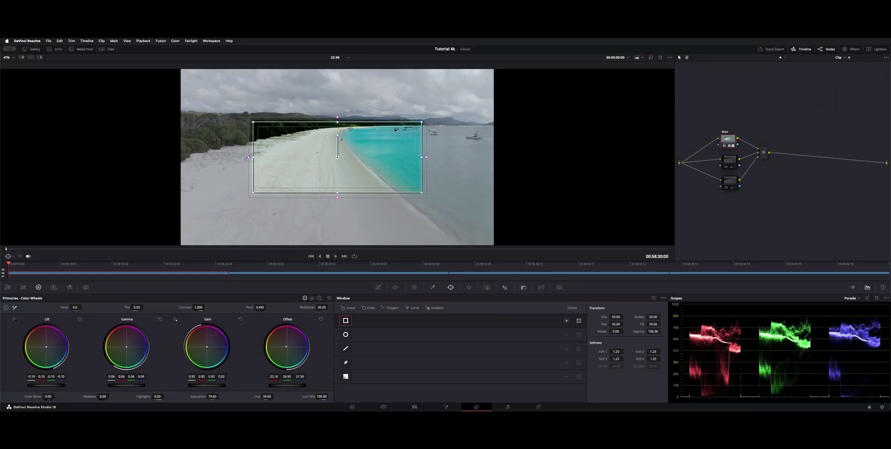
{"action": "left_click_drag", "start_coordinate": [343, 122], "coordinate": [367, 118]}
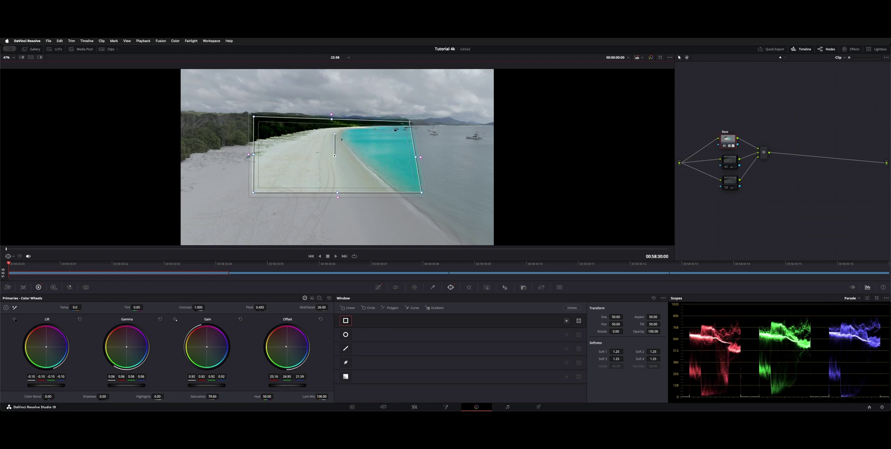
Step: Switch to the Circle window and reshape it into a large, wide ellipse over the beach
{"action": "left_click", "coordinate": [346, 334]}
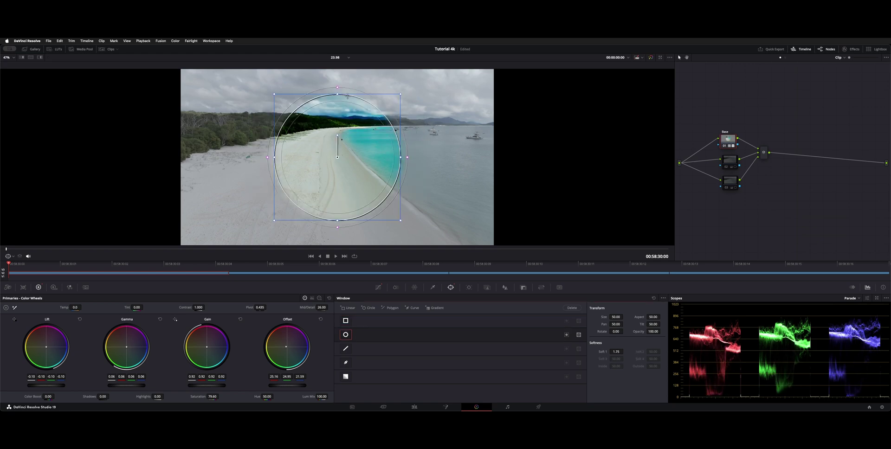
{"action": "left_click_drag", "start_coordinate": [338, 94], "coordinate": [339, 113]}
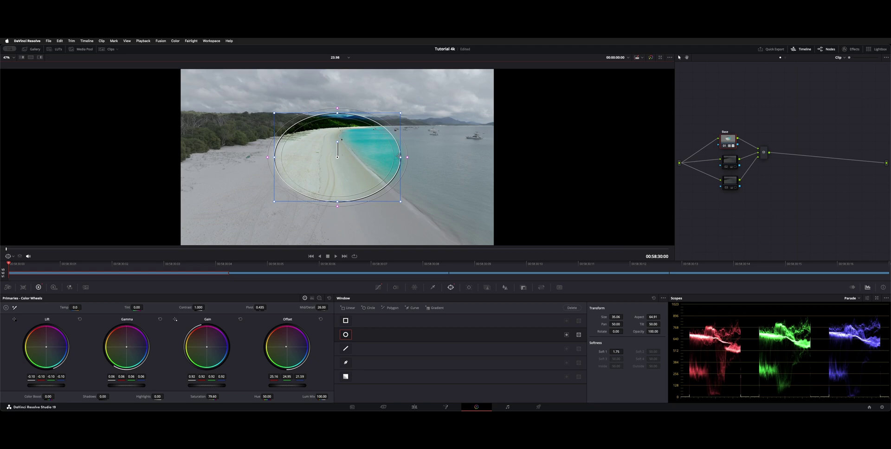
{"action": "left_click_drag", "start_coordinate": [398, 157], "coordinate": [384, 120]}
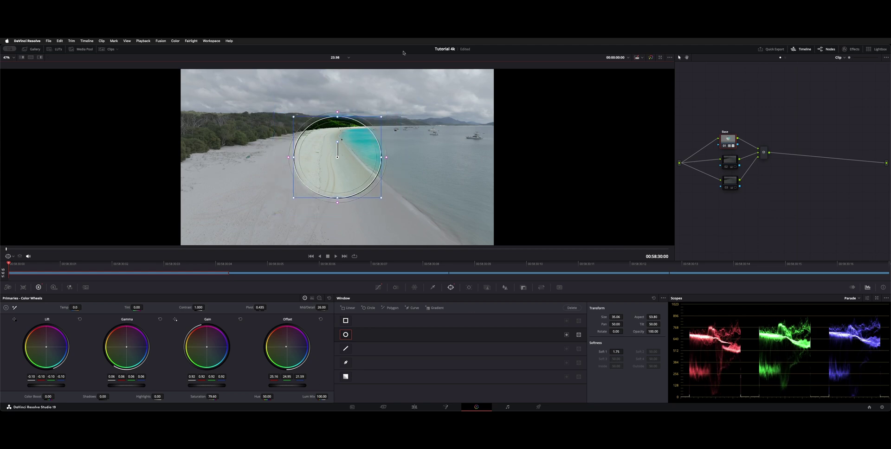
{"action": "left_click_drag", "start_coordinate": [383, 199], "coordinate": [405, 210]}
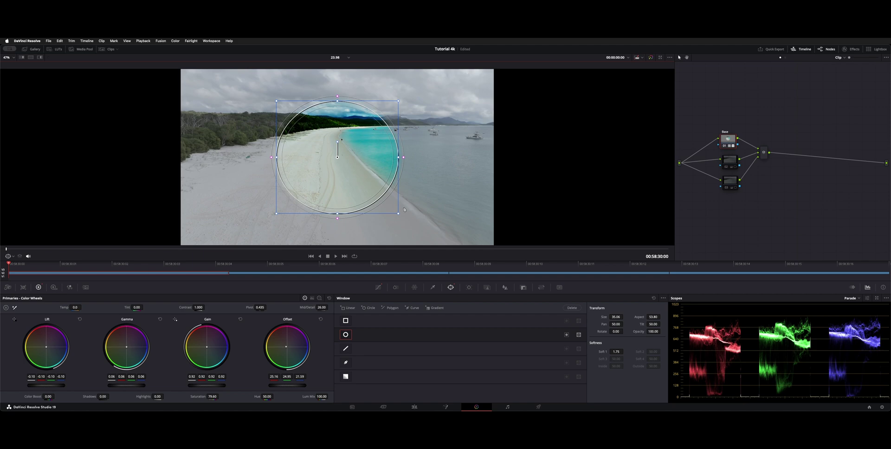
{"action": "left_click_drag", "start_coordinate": [398, 157], "coordinate": [483, 157]}
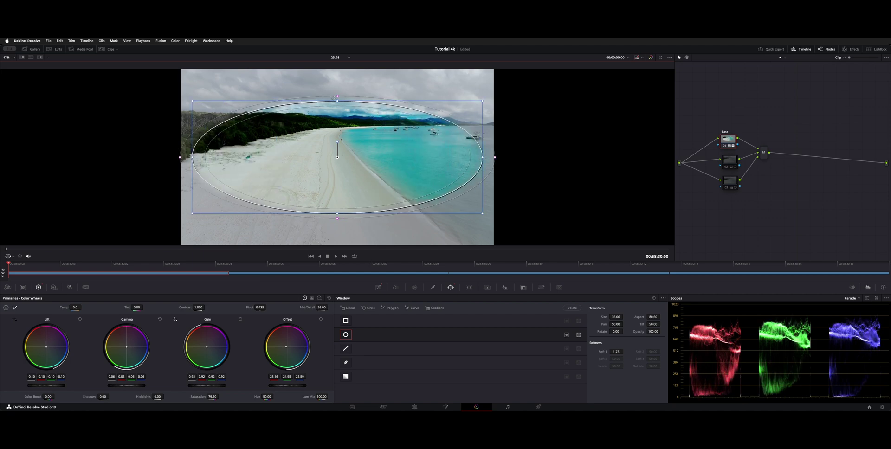
{"action": "left_click_drag", "start_coordinate": [338, 102], "coordinate": [337, 80]}
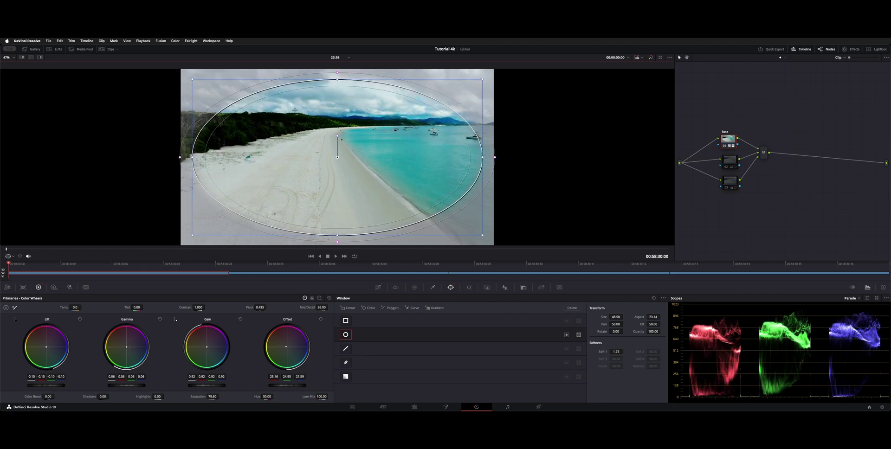
Step: Add points to a Polygon window's top edge, raise one into a peak, then switch to Curve
{"action": "left_click", "coordinate": [346, 349]}
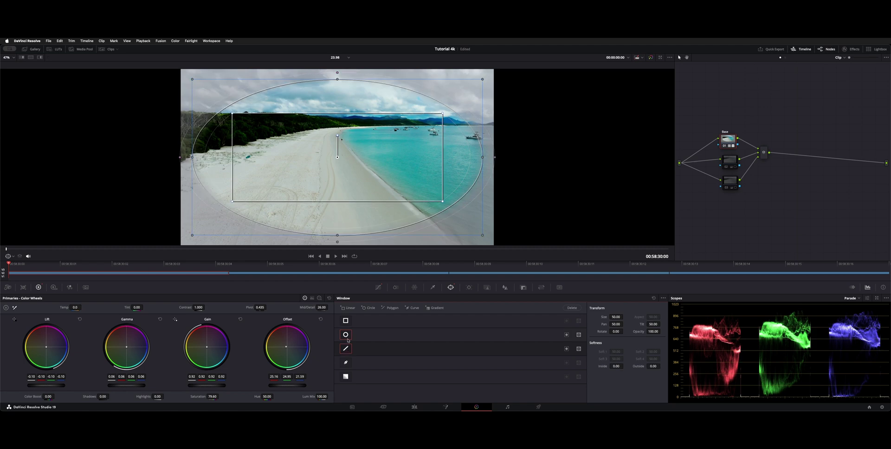
{"action": "left_click", "coordinate": [260, 113]}
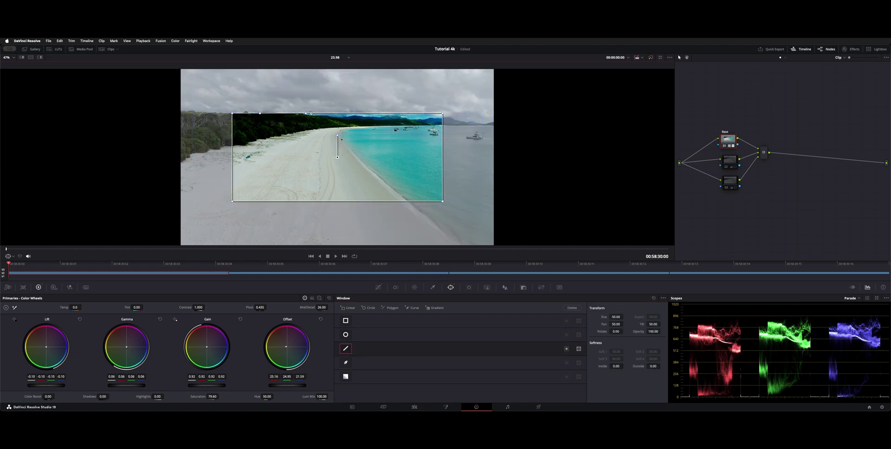
{"action": "left_click", "coordinate": [350, 114]}
{"action": "left_click_drag", "start_coordinate": [394, 113], "coordinate": [395, 106]}
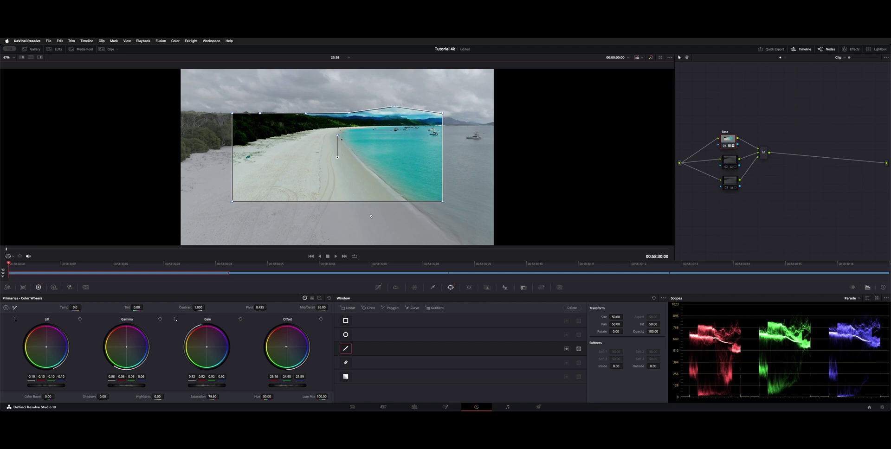
{"action": "left_click", "coordinate": [346, 362]}
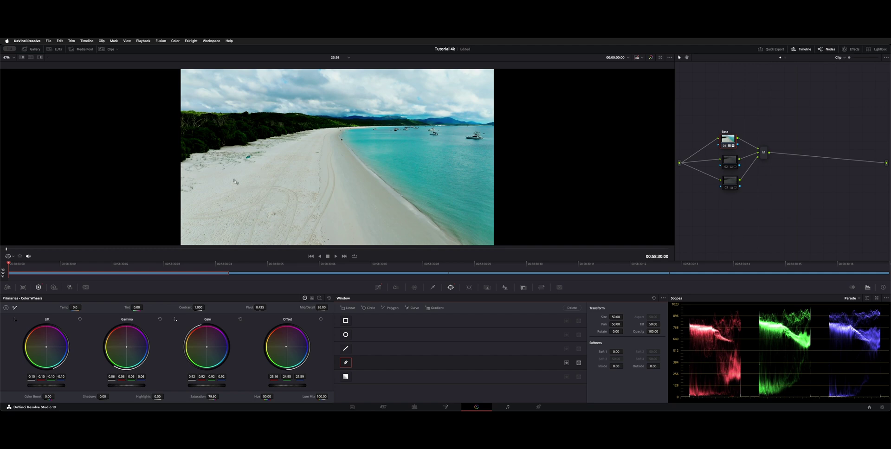
Step: Trace a series of curve points along the beach edge with the Curve window
{"action": "left_click", "coordinate": [182, 164]}
{"action": "left_click", "coordinate": [191, 155]}
{"action": "left_click", "coordinate": [196, 154]}
{"action": "left_click", "coordinate": [208, 152]}
{"action": "left_click", "coordinate": [208, 150]}
Step: Discard the curve and rotate a Gradient window diagonally across the shoreline to -126.57
{"action": "left_click", "coordinate": [339, 390]}
{"action": "left_click", "coordinate": [345, 377]}
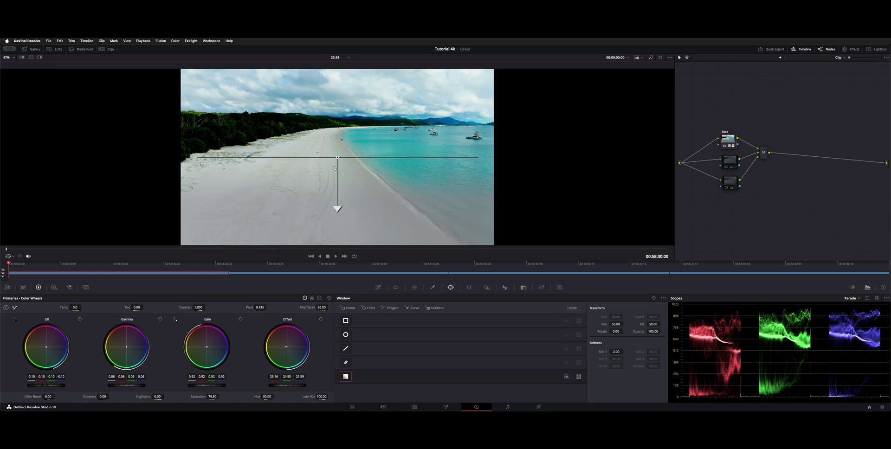
{"action": "left_click_drag", "start_coordinate": [338, 208], "coordinate": [359, 140]}
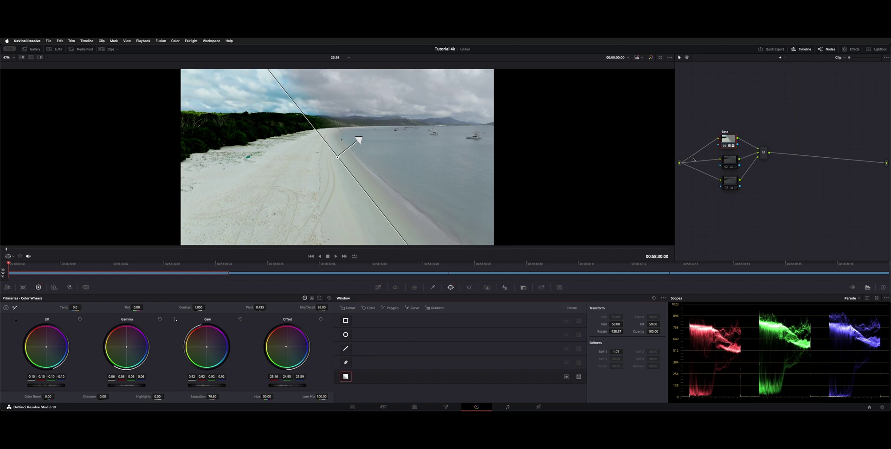
Step: Reset the Window palette to remove the gradient, then inspect node 02 and the Layer Mixer
{"action": "left_click", "coordinate": [654, 299]}
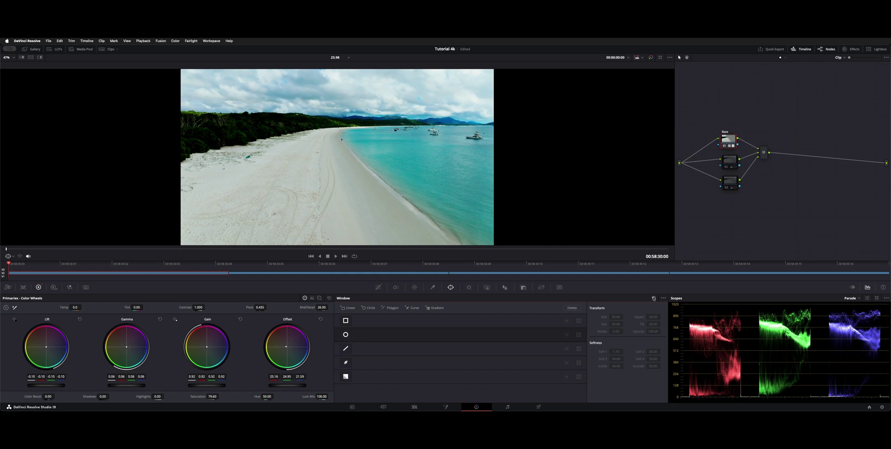
{"action": "left_click", "coordinate": [732, 160]}
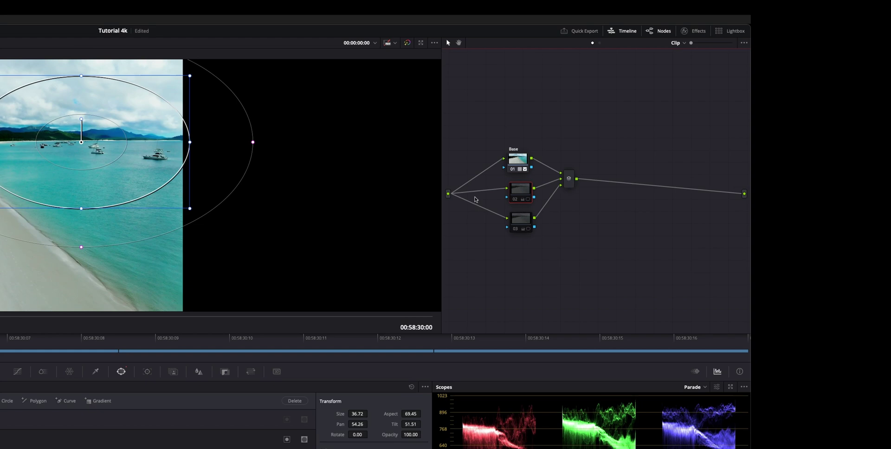
{"action": "left_click_drag", "start_coordinate": [569, 179], "coordinate": [579, 180]}
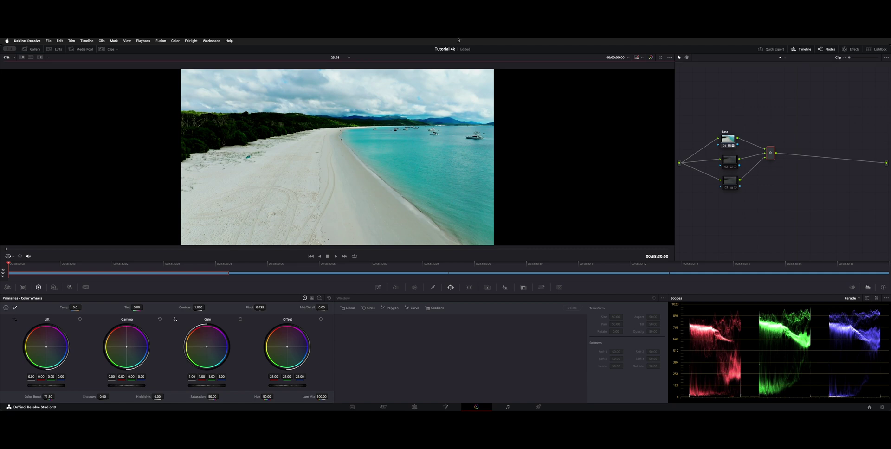
Step: Compare nodes 02, 03 and 01 individually, then view the combined Layer Mixer output
{"action": "left_click", "coordinate": [731, 162]}
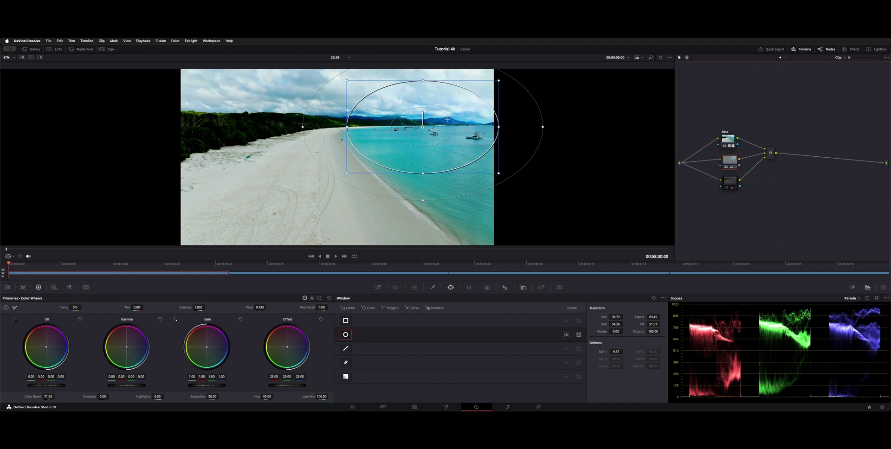
{"action": "left_click", "coordinate": [731, 181]}
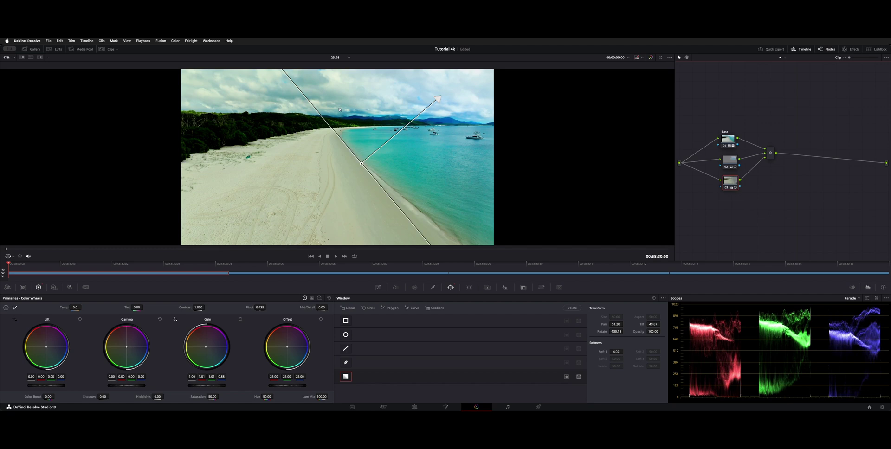
{"action": "left_click_drag", "start_coordinate": [731, 142], "coordinate": [724, 140]}
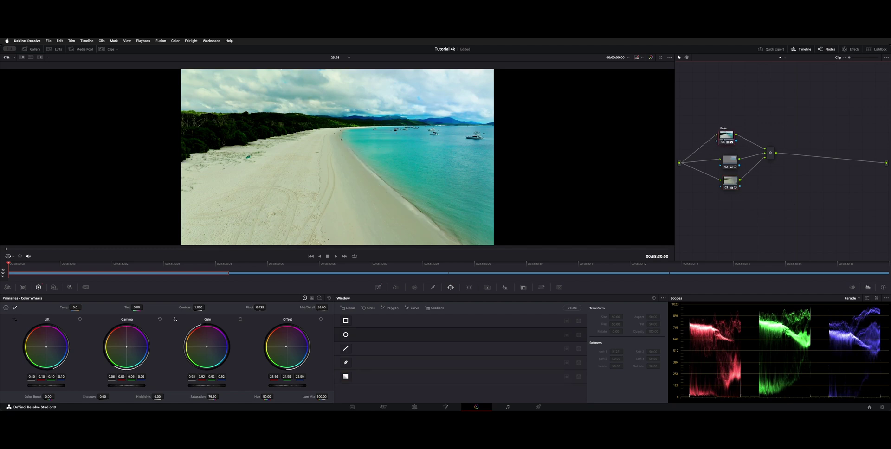
{"action": "left_click", "coordinate": [729, 167]}
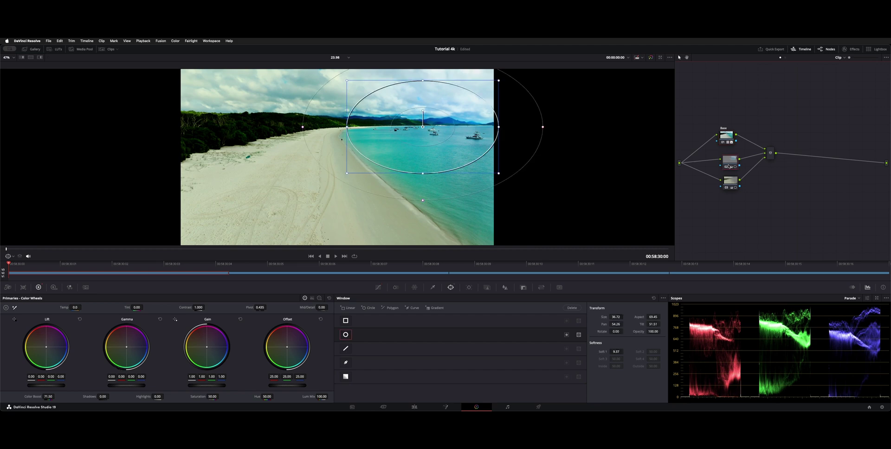
{"action": "left_click", "coordinate": [771, 152]}
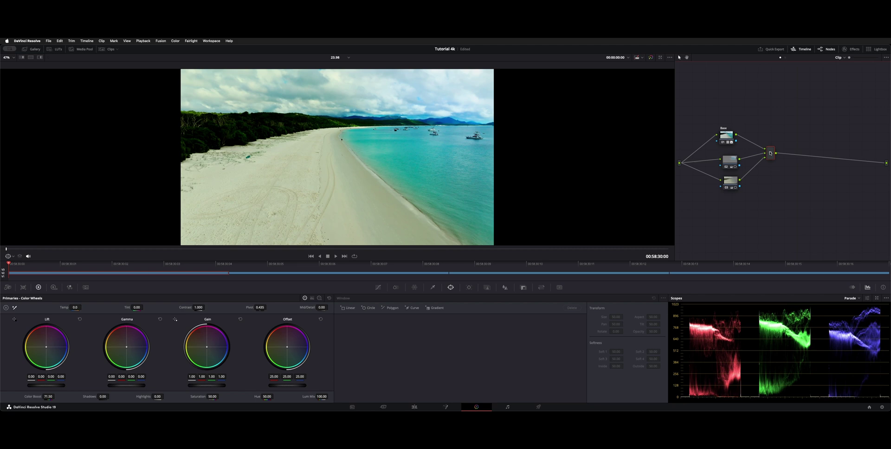
Step: Delete nodes 02, 03 and the mixer, then add a layer node and mixer under node 01
{"action": "left_click_drag", "start_coordinate": [737, 209], "coordinate": [721, 155]}
{"action": "key", "text": "Delete"}
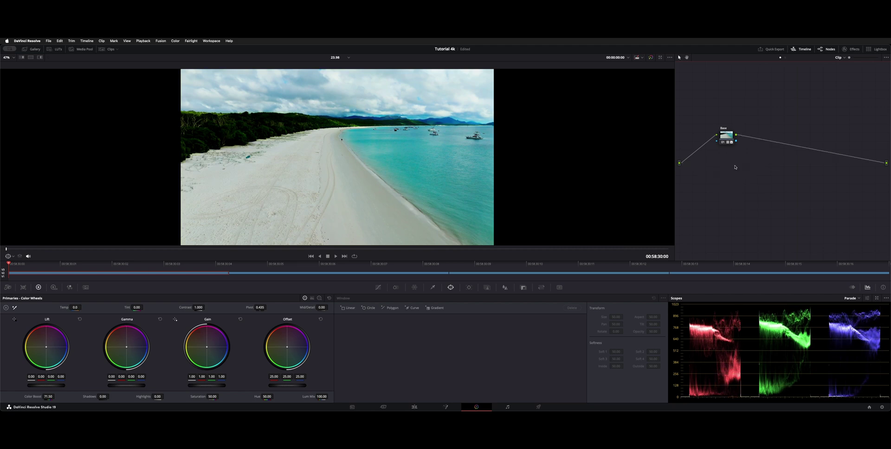
{"action": "left_click", "coordinate": [724, 159]}
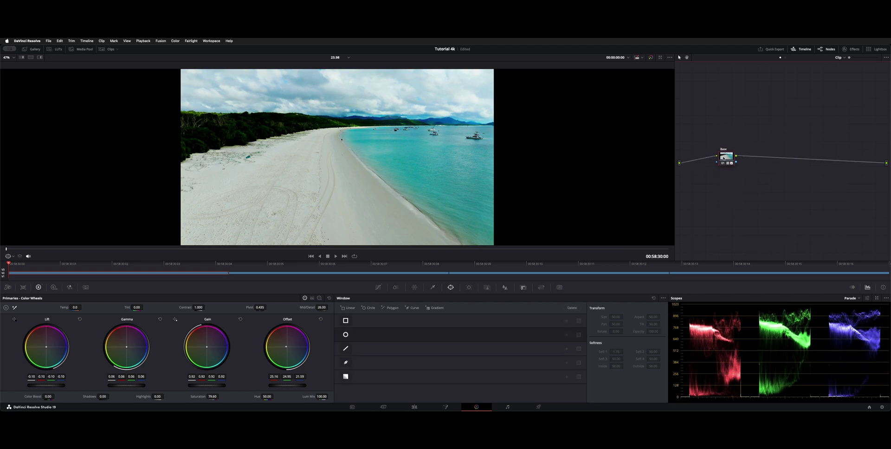
{"action": "key", "text": "alt+l"}
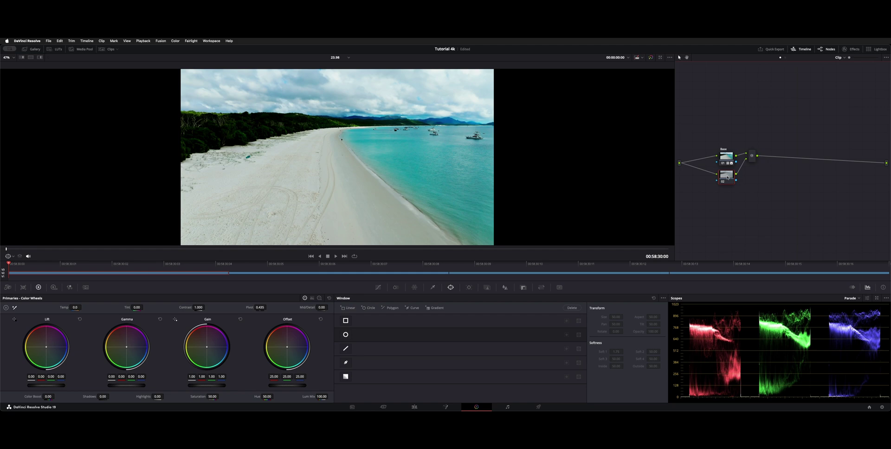
{"action": "left_click_drag", "start_coordinate": [752, 157], "coordinate": [762, 151]}
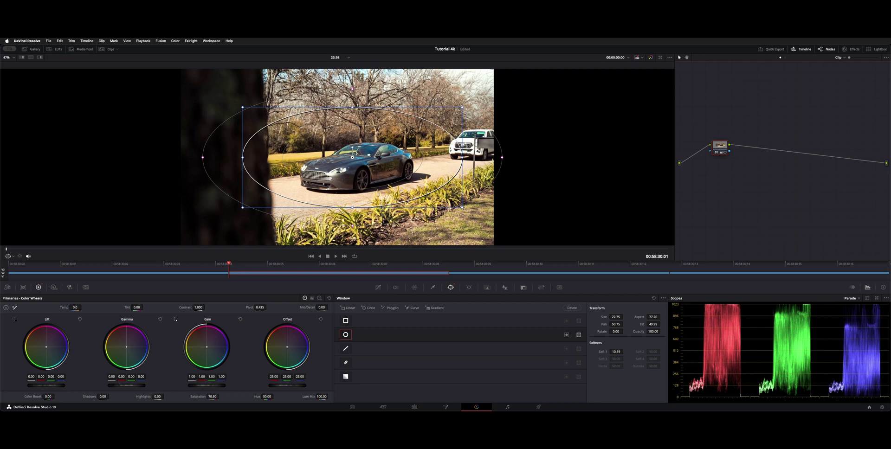
Step: Drag the oval's top handle up so Size reads 25.14 and Aspect 74.81
{"action": "left_click_drag", "start_coordinate": [352, 107], "coordinate": [353, 102]}
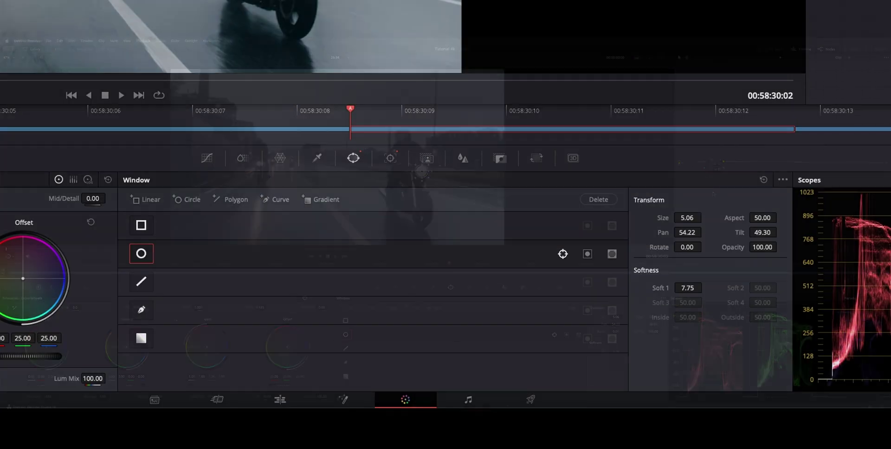
Step: Show the Window tracker palette and enable Interactive Mode for the headlight circle
{"action": "left_click", "coordinate": [396, 160]}
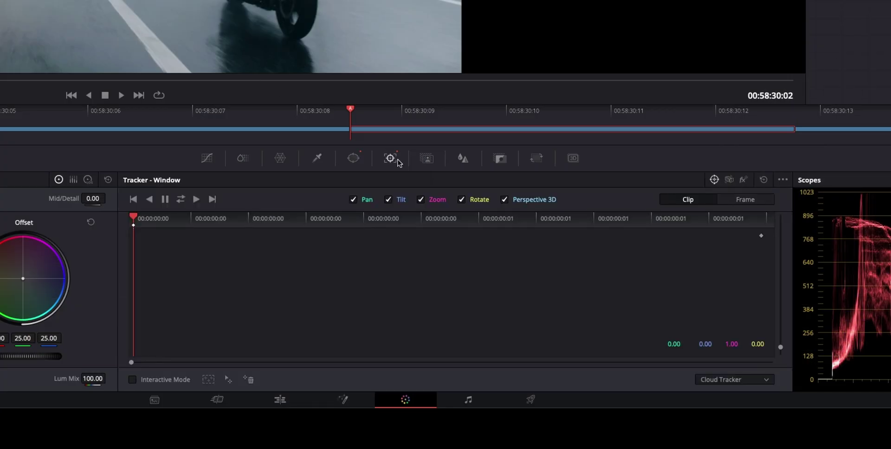
{"action": "left_click", "coordinate": [133, 380]}
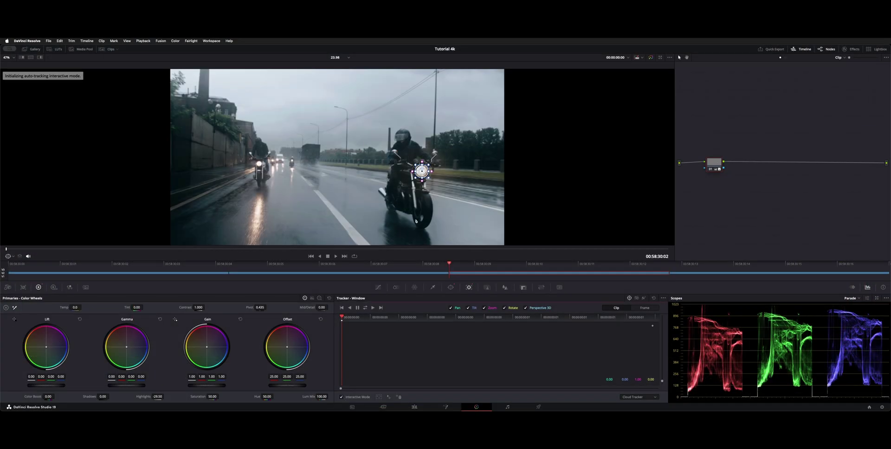
{"action": "scroll", "coordinate": [416, 221], "scroll_direction": "up", "scroll_amount": 6}
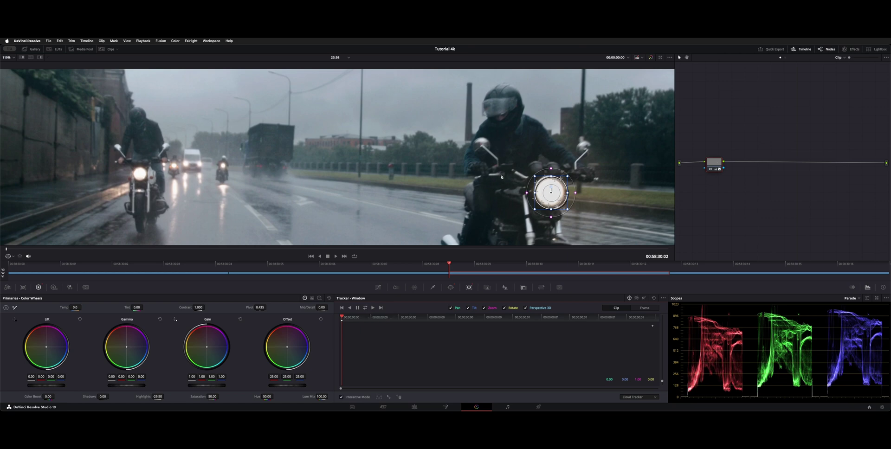
{"action": "scroll", "coordinate": [502, 176], "scroll_direction": "down", "scroll_amount": 5}
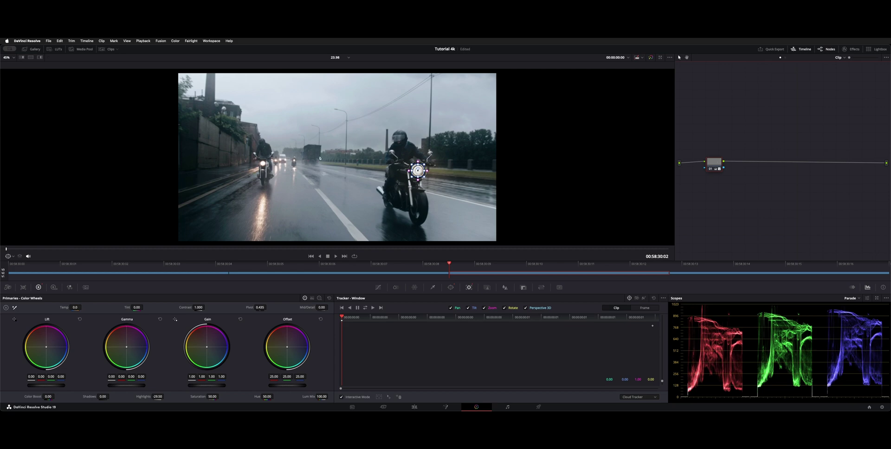
Step: Add a parallel node with Option+P and nudge the Parallel Mixer into place
{"action": "key", "text": "alt+p"}
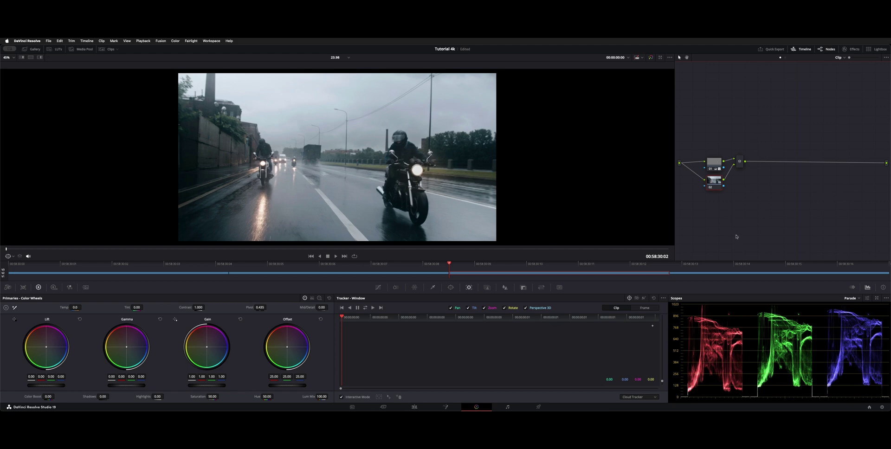
{"action": "left_click_drag", "start_coordinate": [740, 161], "coordinate": [743, 165]}
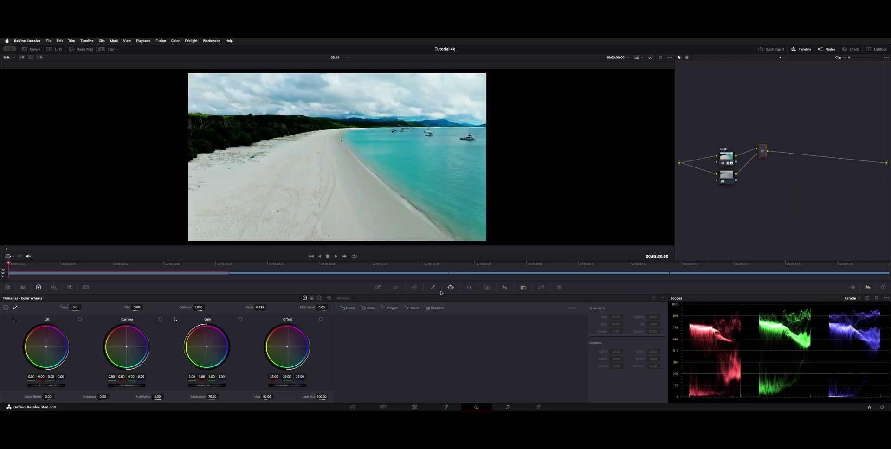
Step: Select node 02 and enable a Circle window, after briefly toggling a rectangle on and off
{"action": "left_click", "coordinate": [726, 183]}
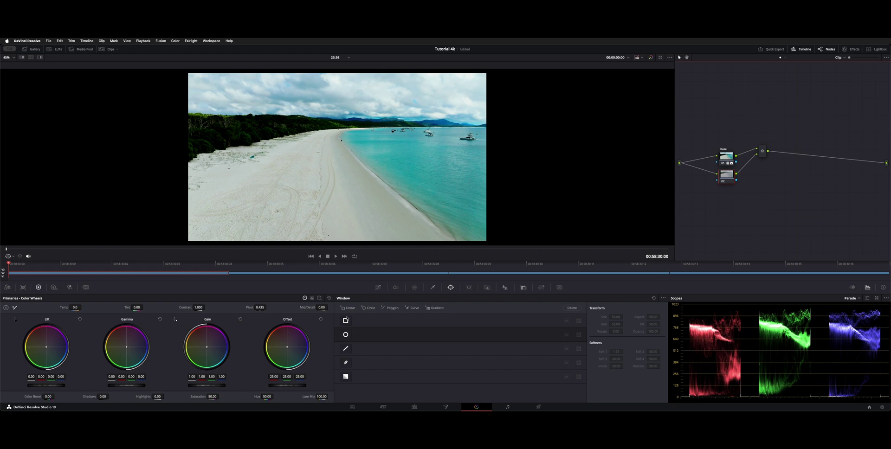
{"action": "left_click", "coordinate": [346, 321]}
{"action": "left_click", "coordinate": [346, 321]}
{"action": "left_click", "coordinate": [346, 338]}
{"action": "left_click", "coordinate": [346, 335]}
Step: Move the circle over the upper-right water and add a second circle over the left beach
{"action": "left_click_drag", "start_coordinate": [338, 166], "coordinate": [437, 126]}
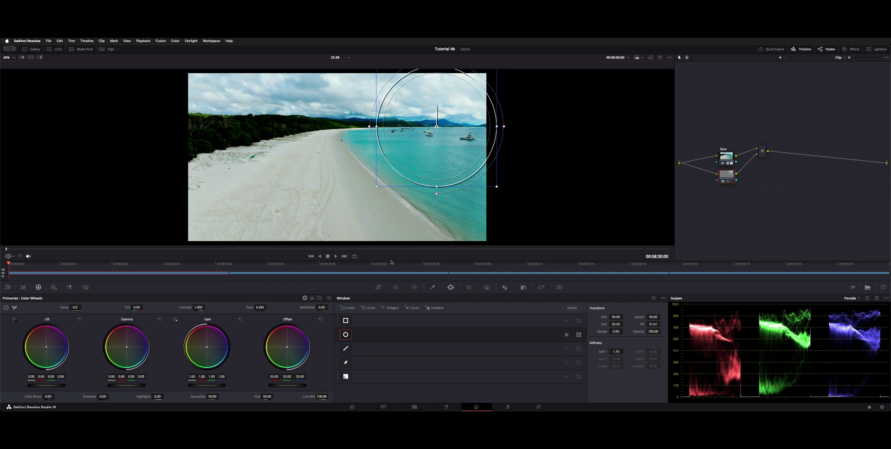
{"action": "left_click", "coordinate": [371, 309]}
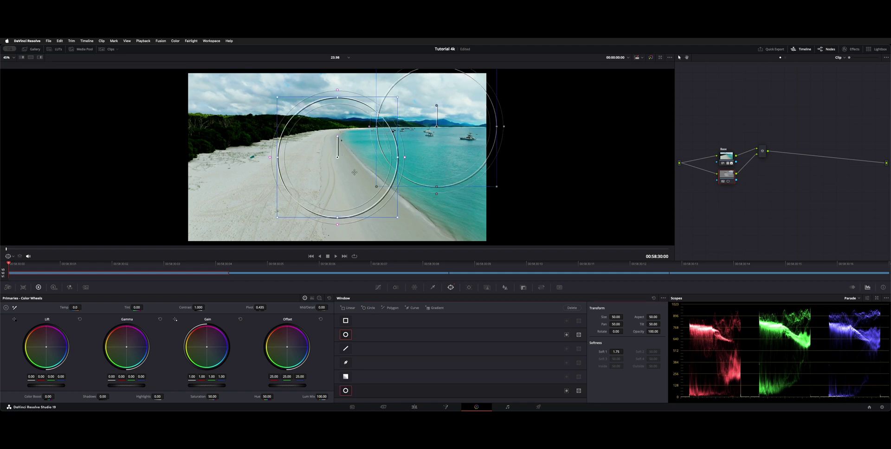
{"action": "left_click_drag", "start_coordinate": [330, 154], "coordinate": [244, 159]}
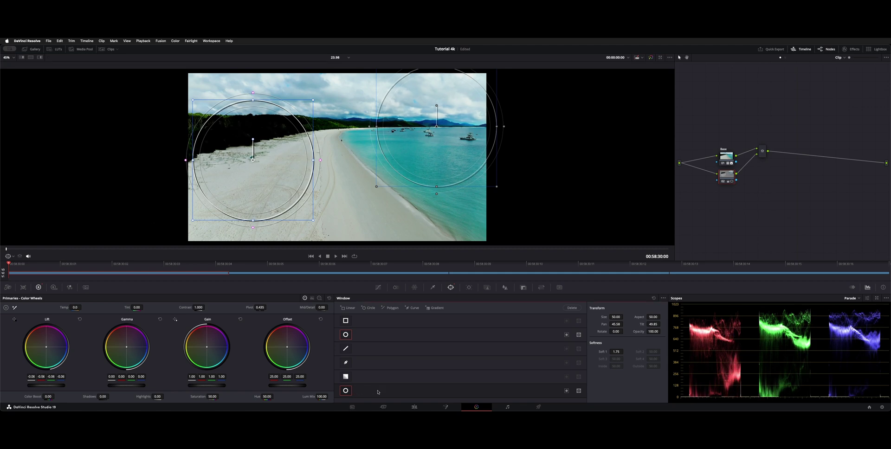
Step: Delete the left-beach circle window, toggle node 02's water circle off and on, then invert it
{"action": "left_click", "coordinate": [573, 308]}
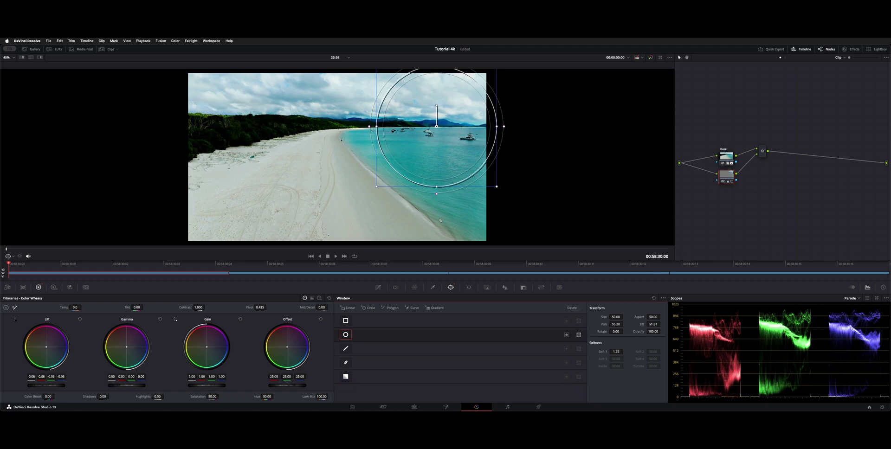
{"action": "left_click", "coordinate": [346, 335]}
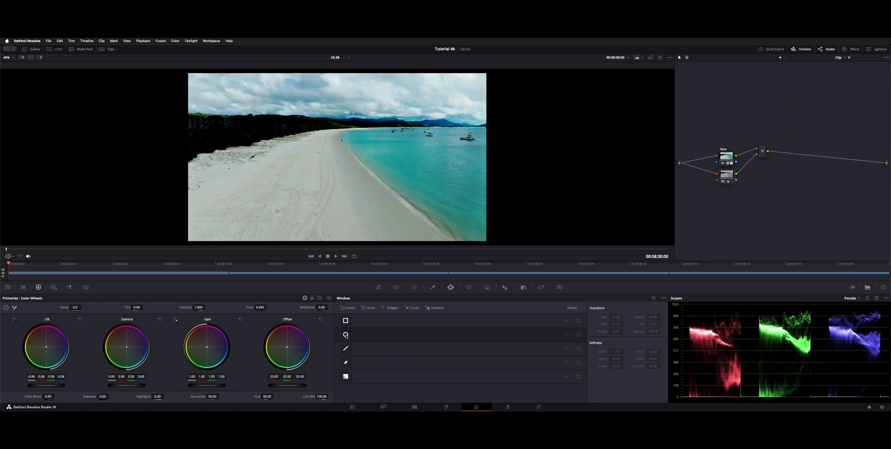
{"action": "left_click", "coordinate": [346, 335]}
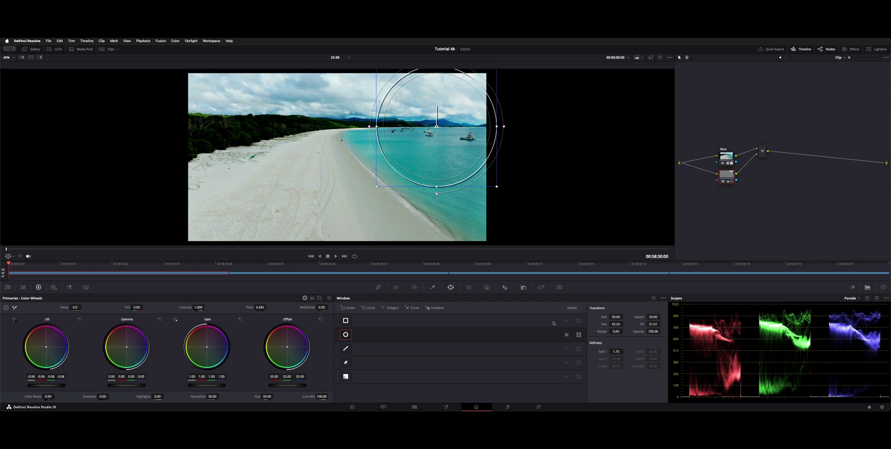
{"action": "left_click", "coordinate": [566, 335]}
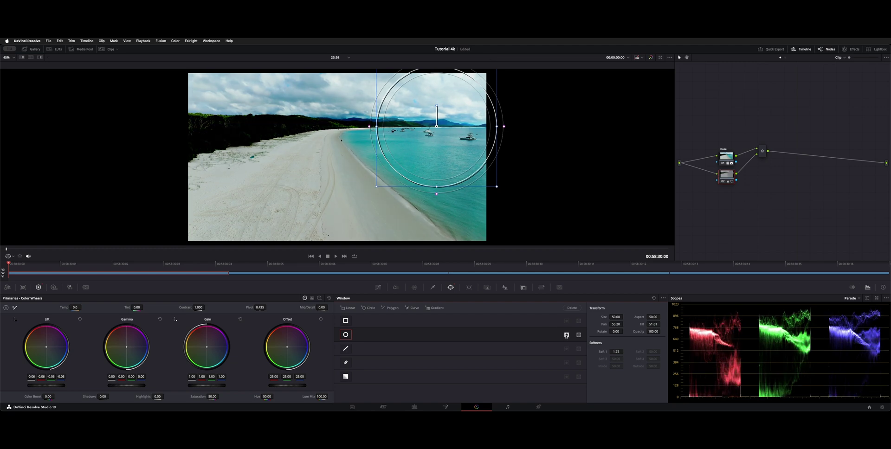